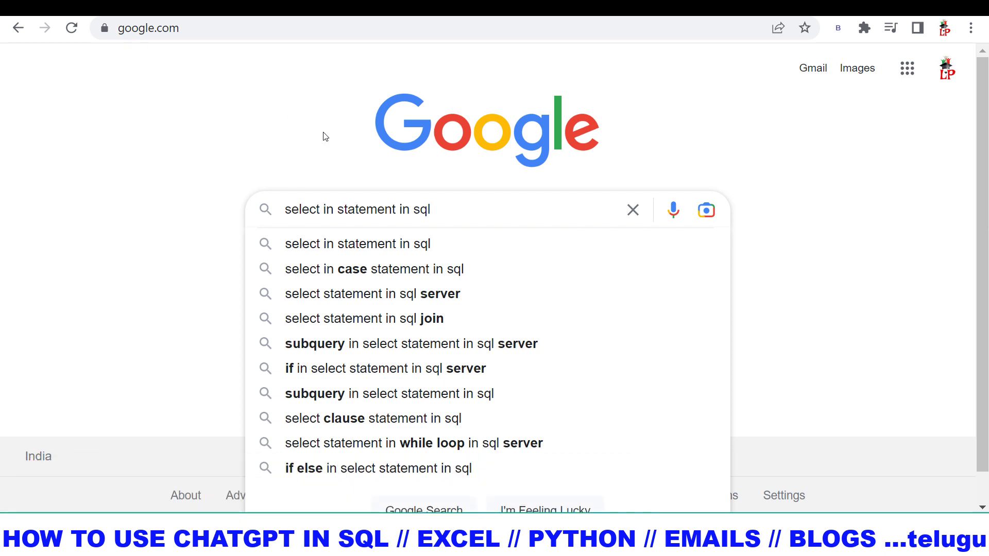
Step: Search Google for 'select in statement in sql' and skim the results
key("Return")
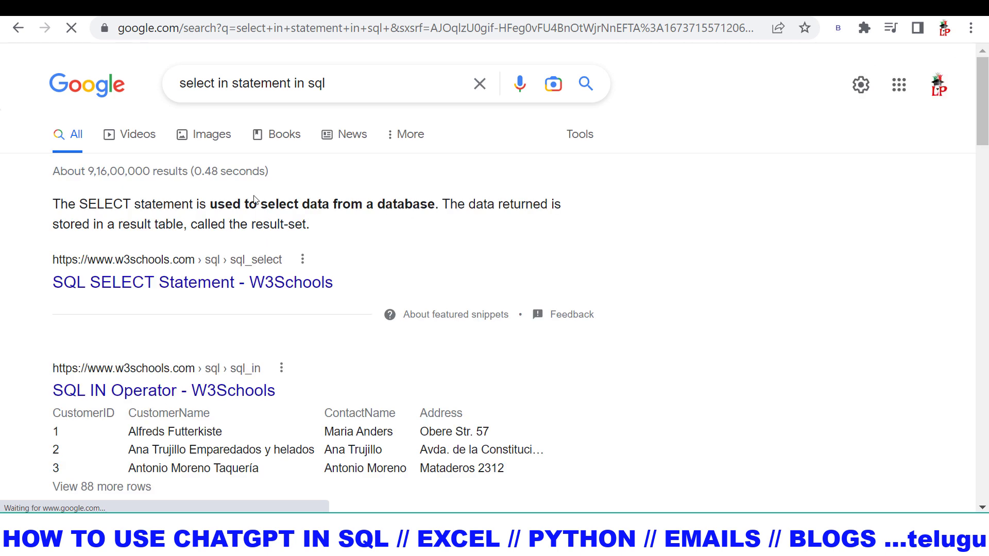
scroll(261, 267, "down", 2)
scroll(262, 303, "down", 5)
scroll(730, 66, "up", 7)
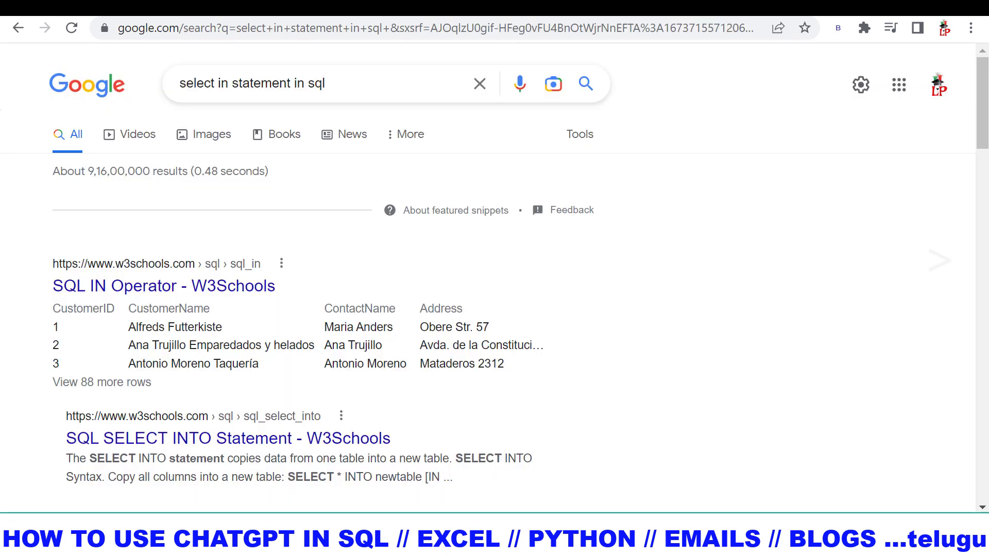
Step: Copy the full 'select in statement in sql' query text from the search box
triple_click(277, 88)
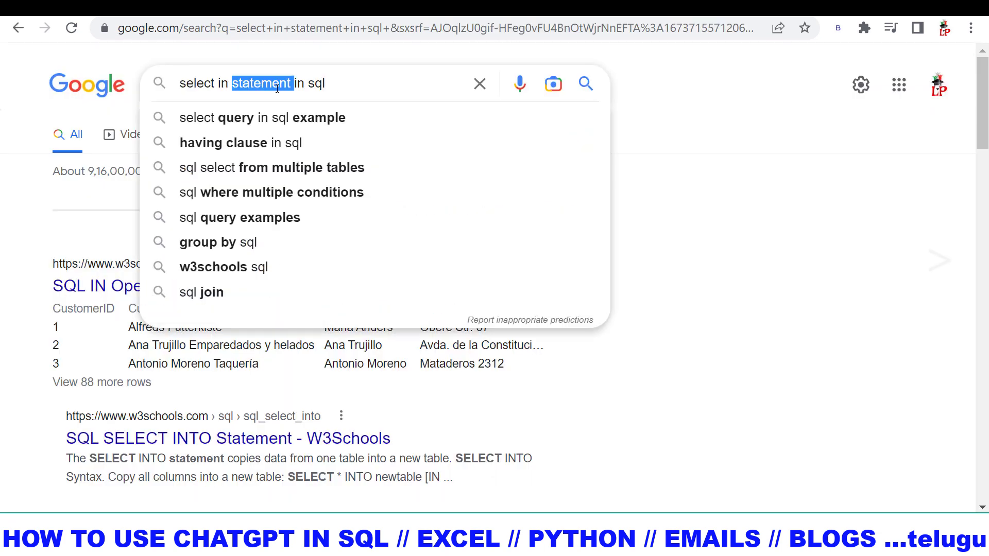
right_click(277, 88)
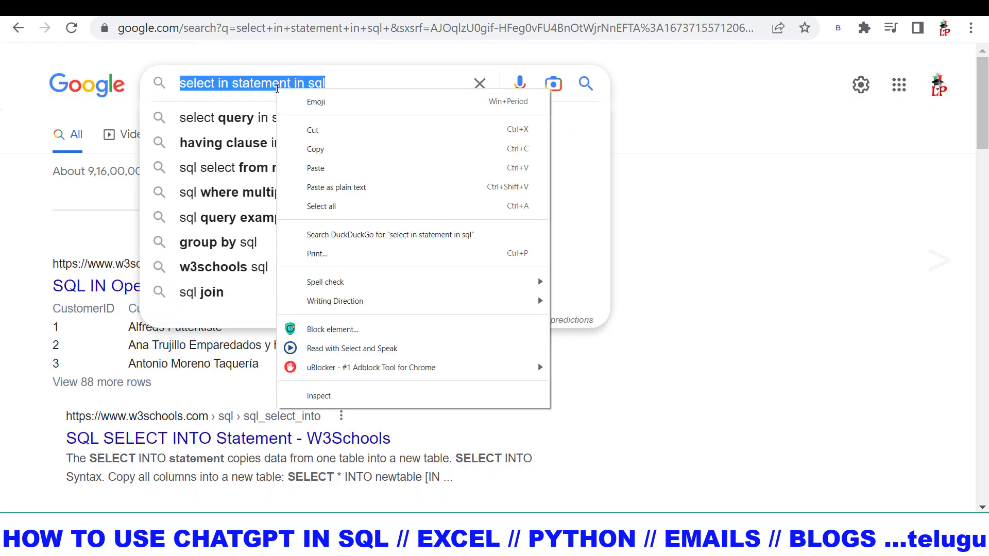
left_click(316, 149)
left_click(32, 359)
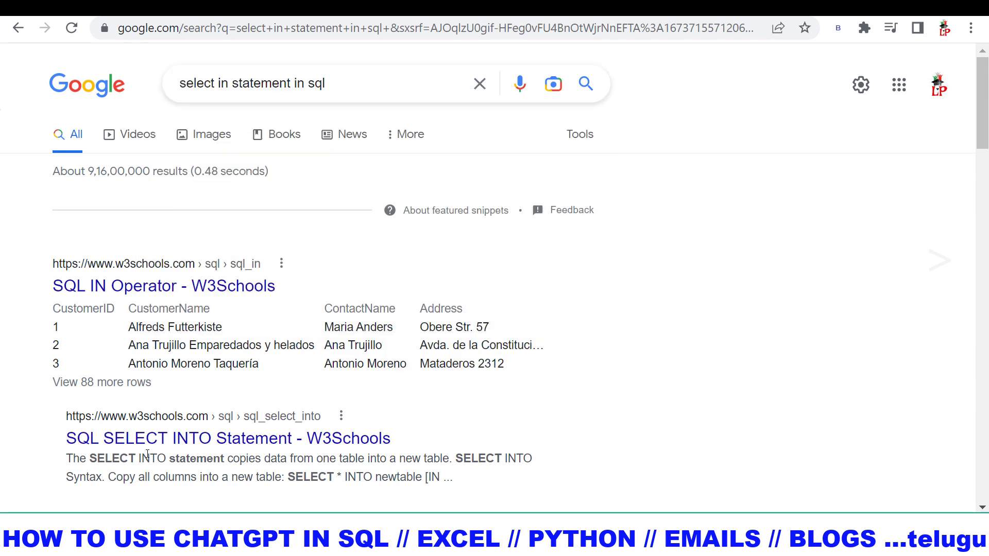
Step: Paste 'select in statement in sql' into ChatGPT and send it as a question
key("ctrl+v")
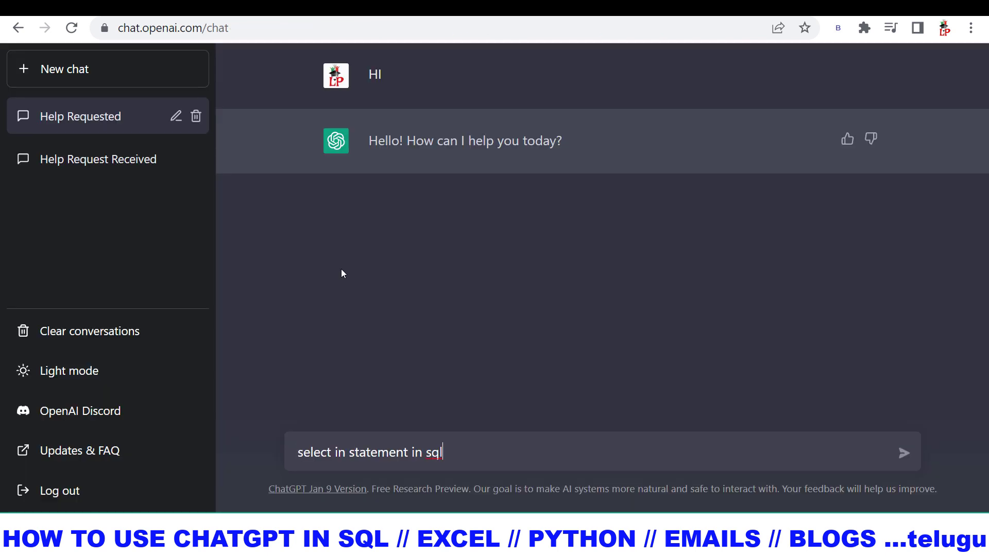
key("Return")
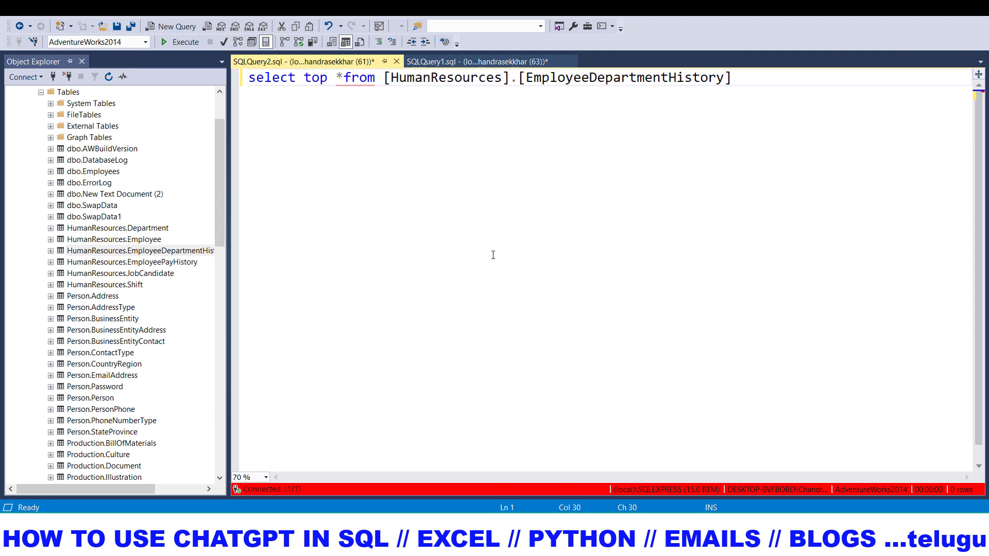
Step: Run the select top * query in SSMS, then paste it into ChatGPT's message box
left_click_drag(766, 90, 247, 77)
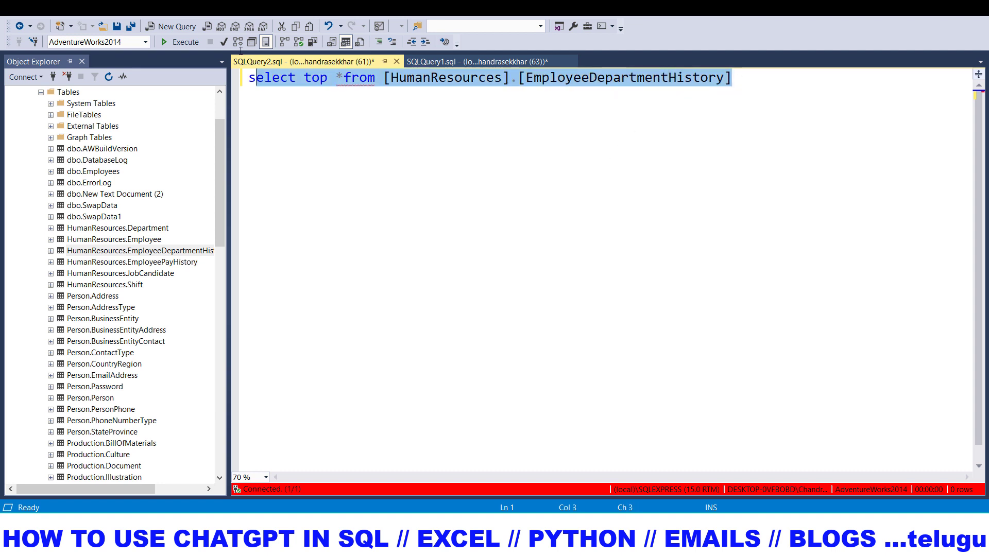
left_click(181, 42)
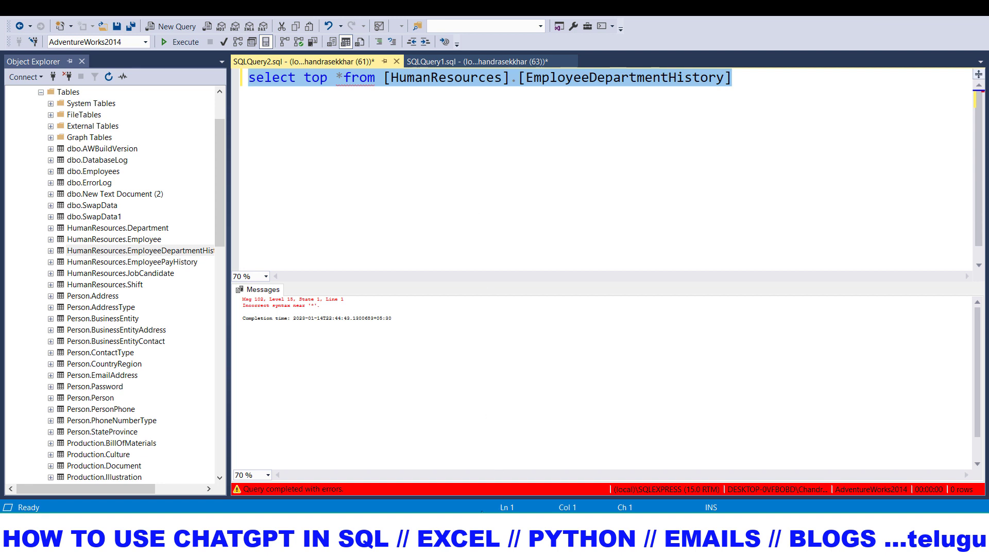
key("ctrl+v")
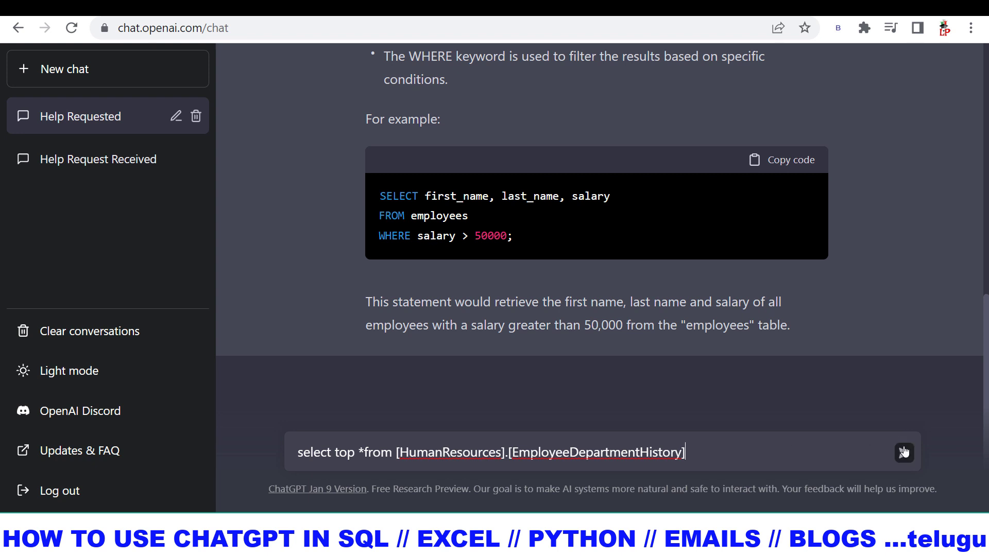
Step: Send the failing query to ChatGPT and copy the SELECT TOP syntax template from its reply
left_click(903, 453)
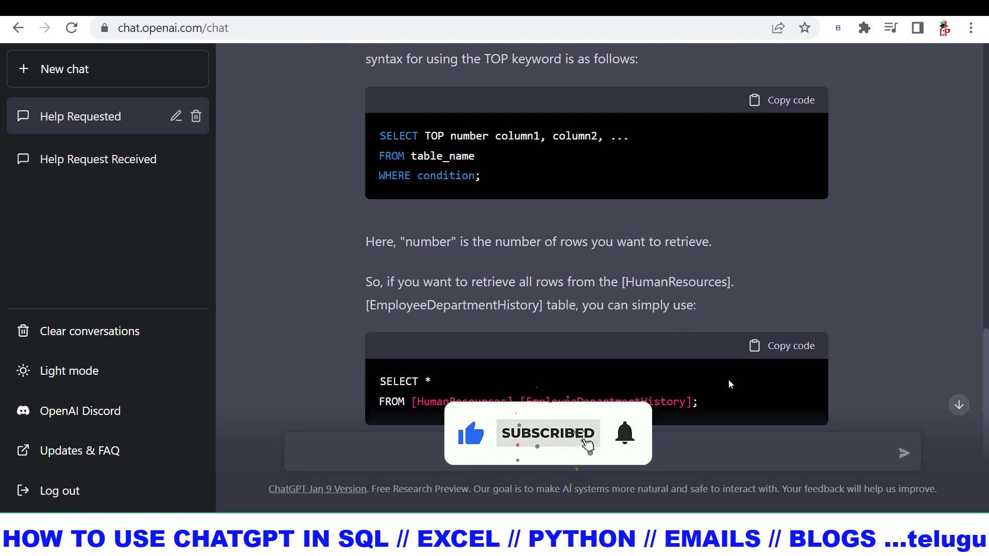
left_click(769, 105)
key("alt+Tab")
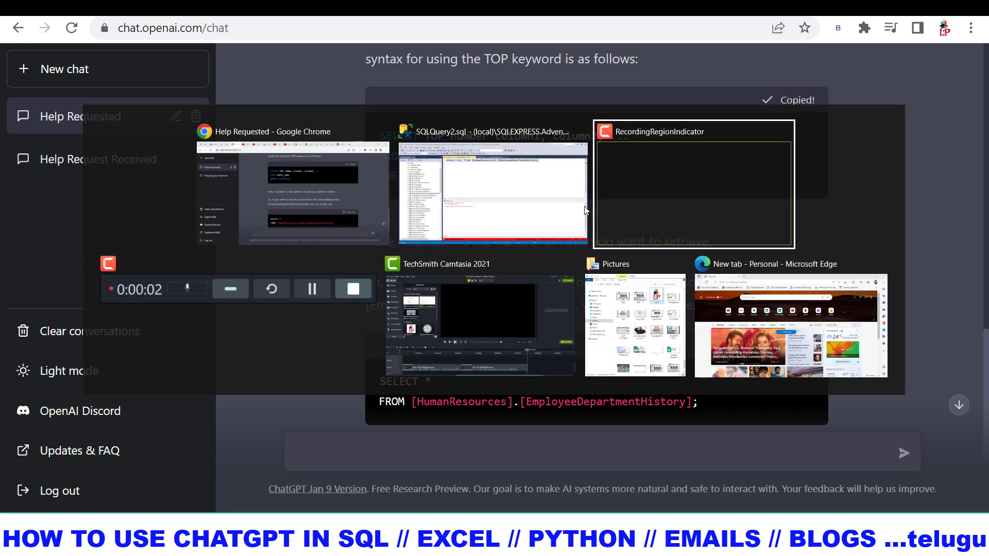
Step: Rewrite the template as SELECT TOP 50 * FROM [HumanResources].[EmployeeDepartmentHistory] and check the 50 returned rows
left_click(585, 210)
left_click_drag(732, 77, 318, 95)
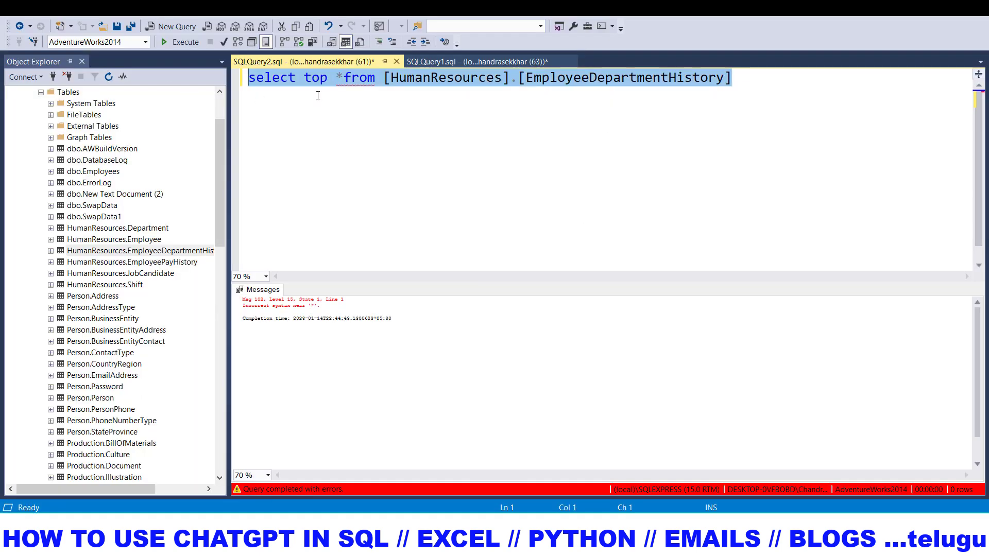
key("ctrl+v")
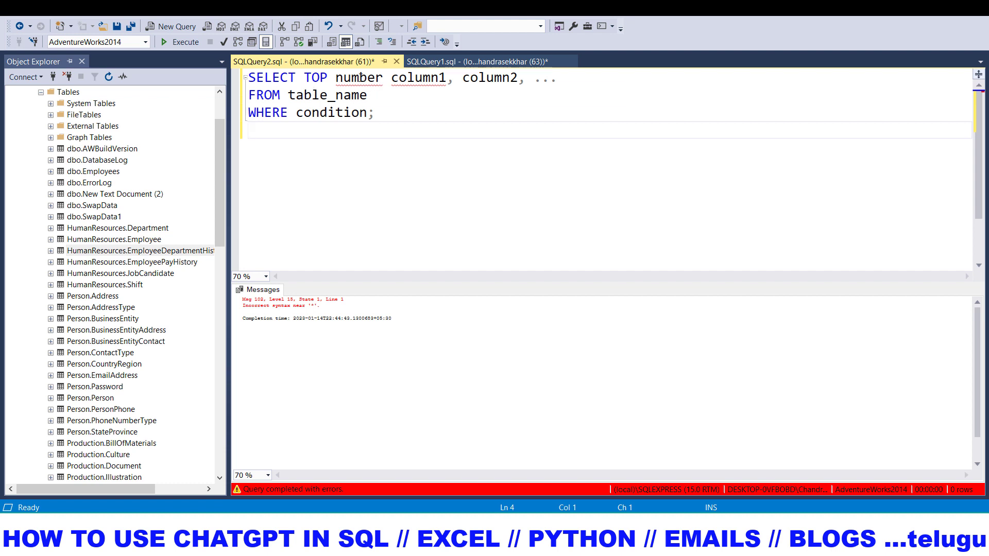
double_click(359, 78)
type("50")
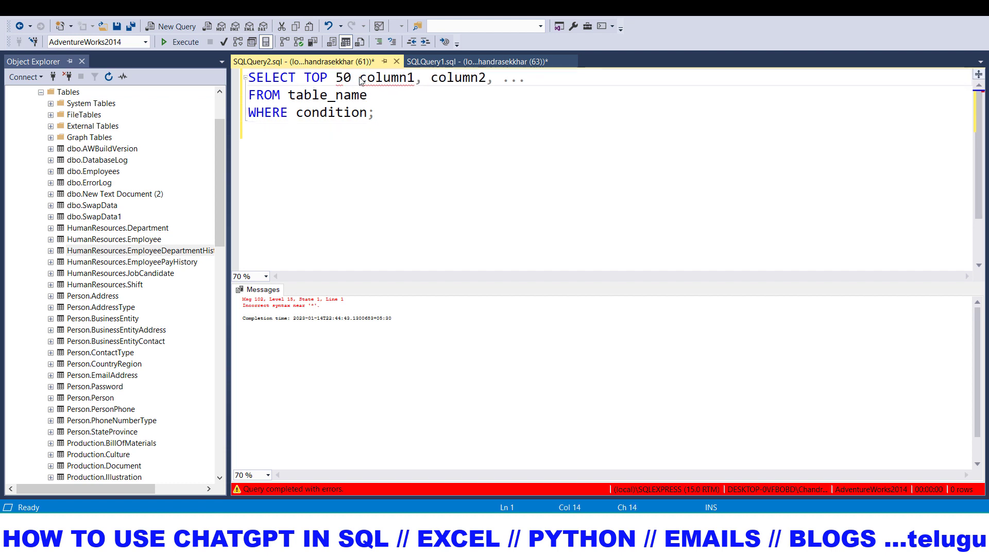
left_click_drag(359, 78, 526, 80)
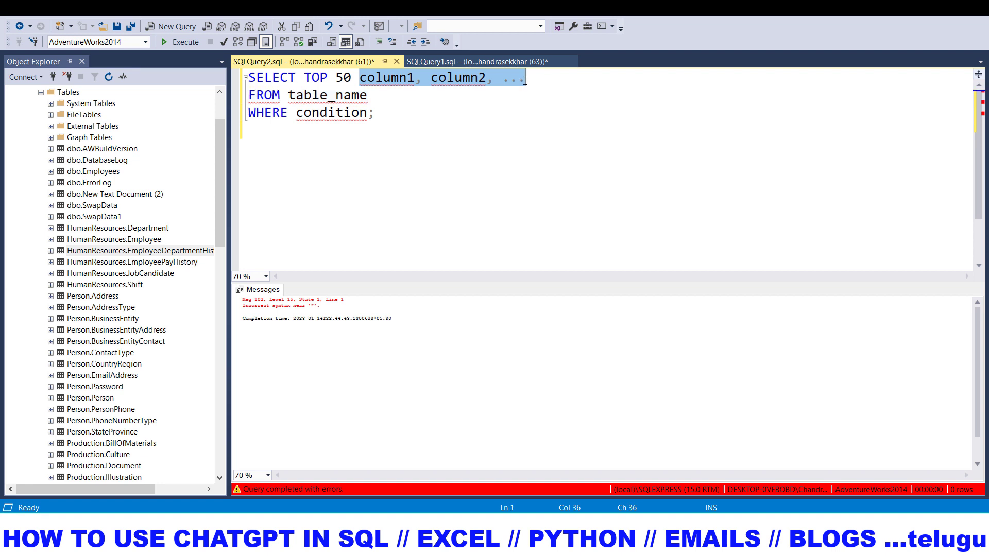
key("Delete")
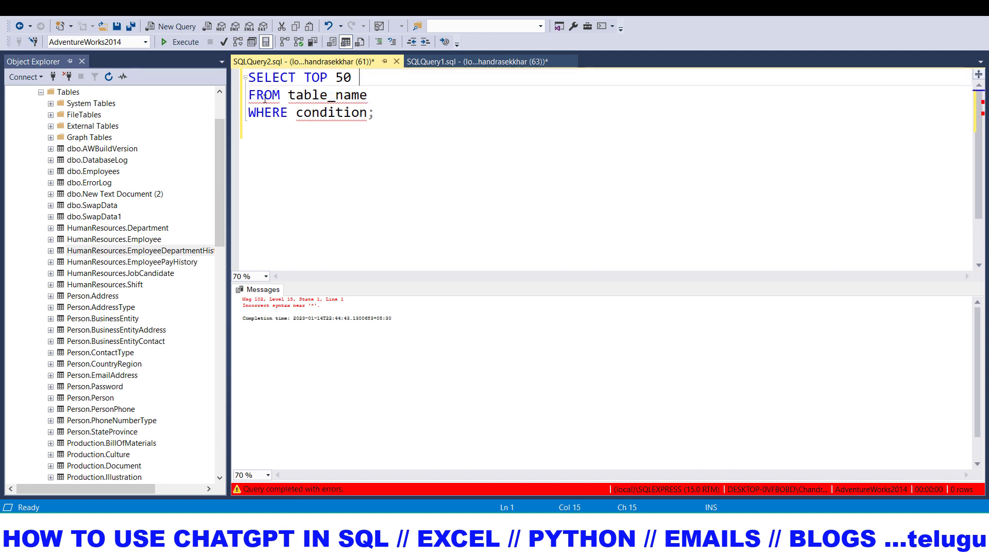
left_click_drag(292, 95, 382, 129)
key("Delete")
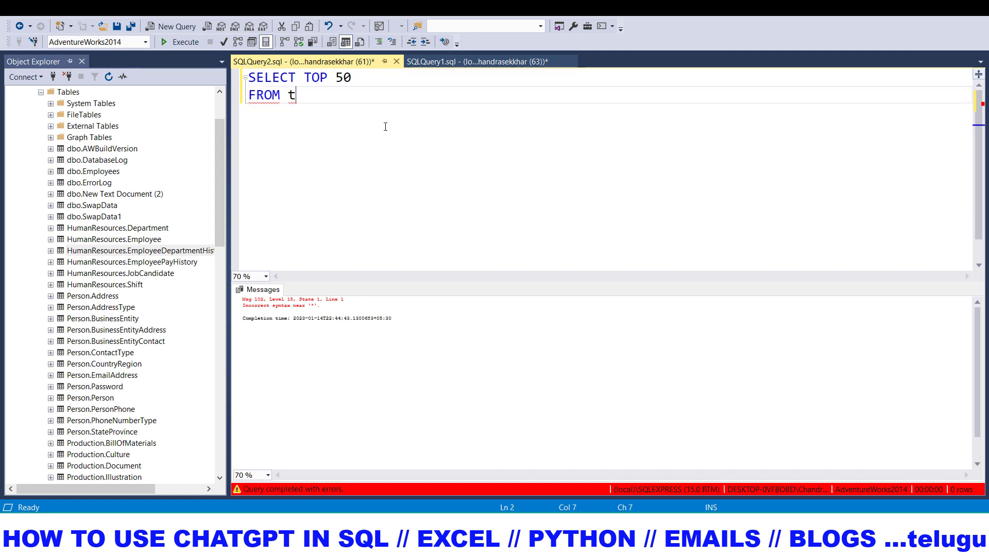
key("BackSpace")
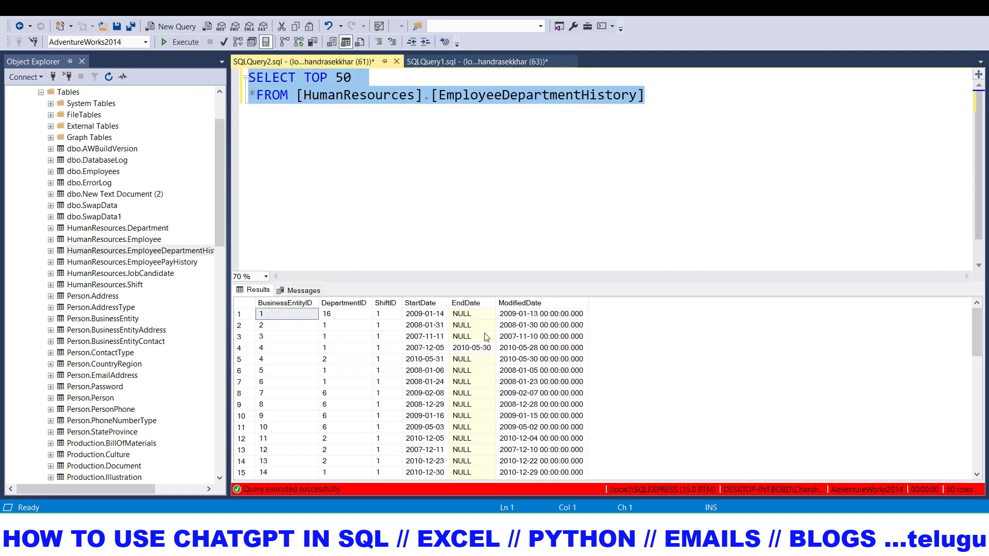
left_click(257, 372)
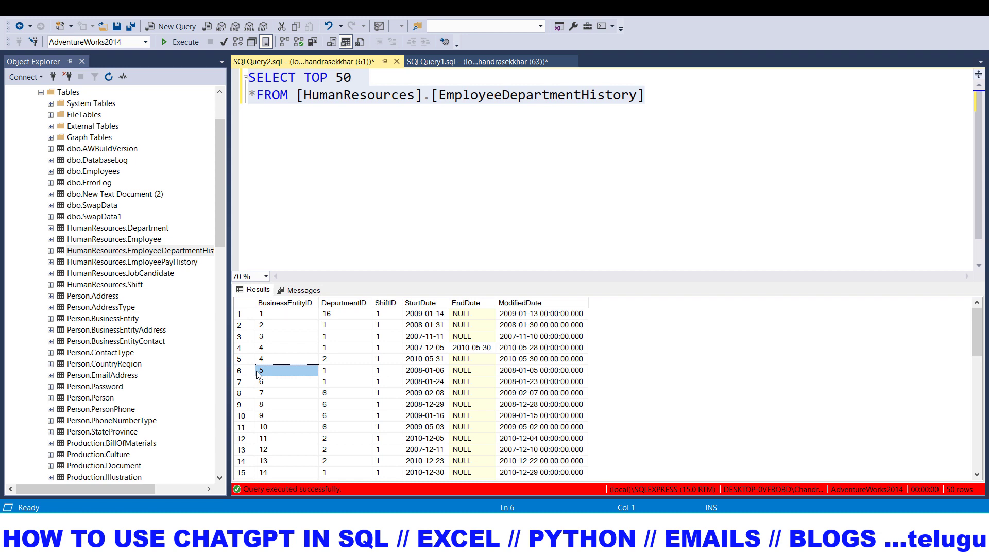
Step: Ask ChatGPT to 'write sql code for inner join'
type("w")
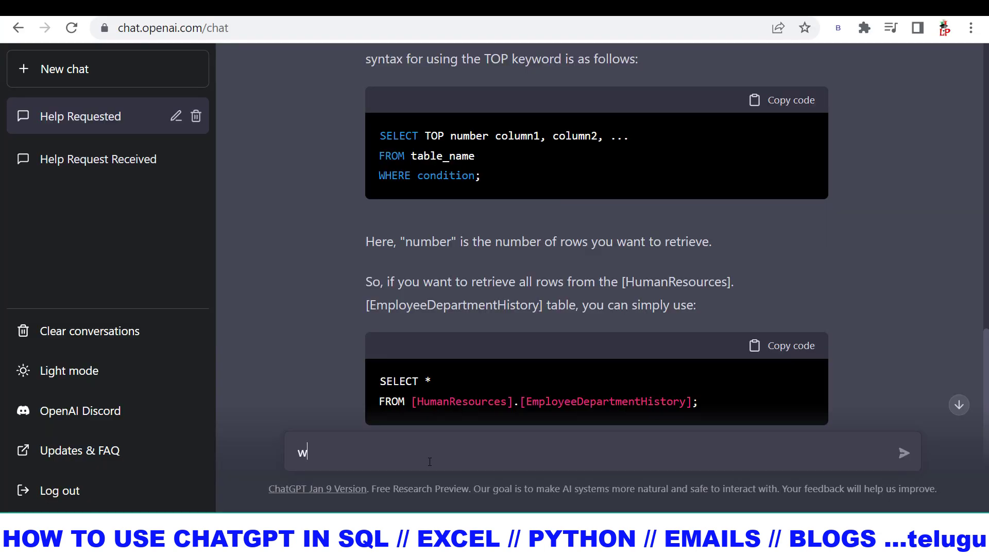
type("rite sql code for inner jo")
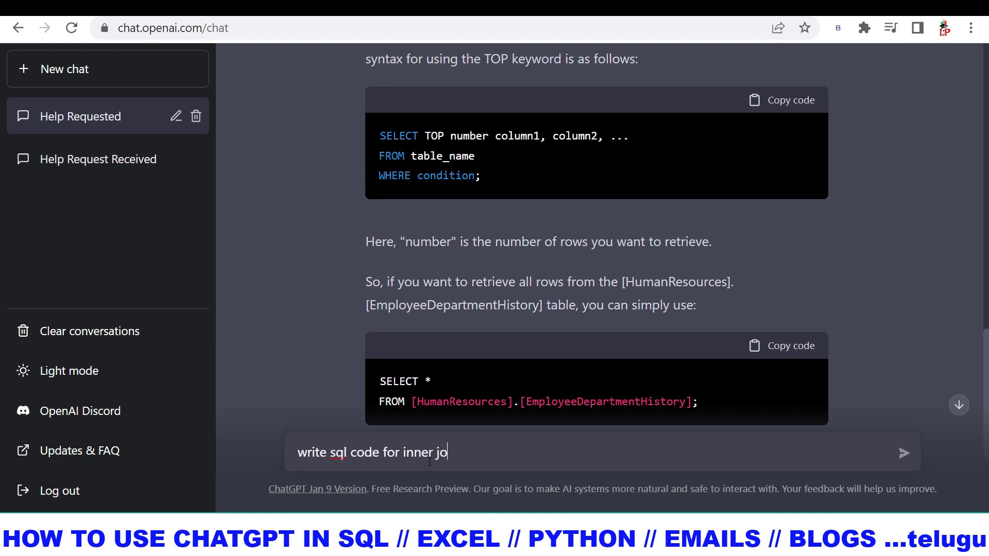
type("in")
key("Return")
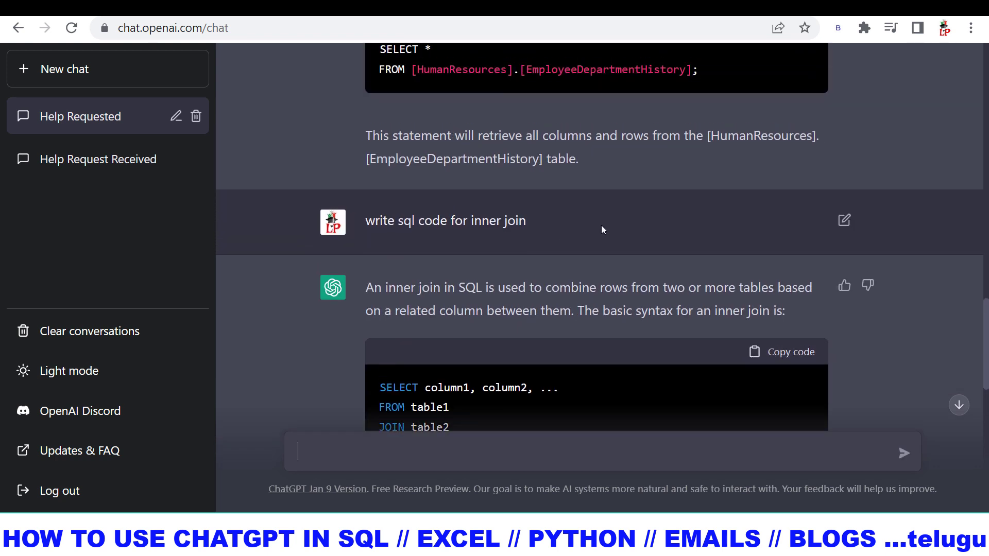
scroll(572, 341, "down", 2)
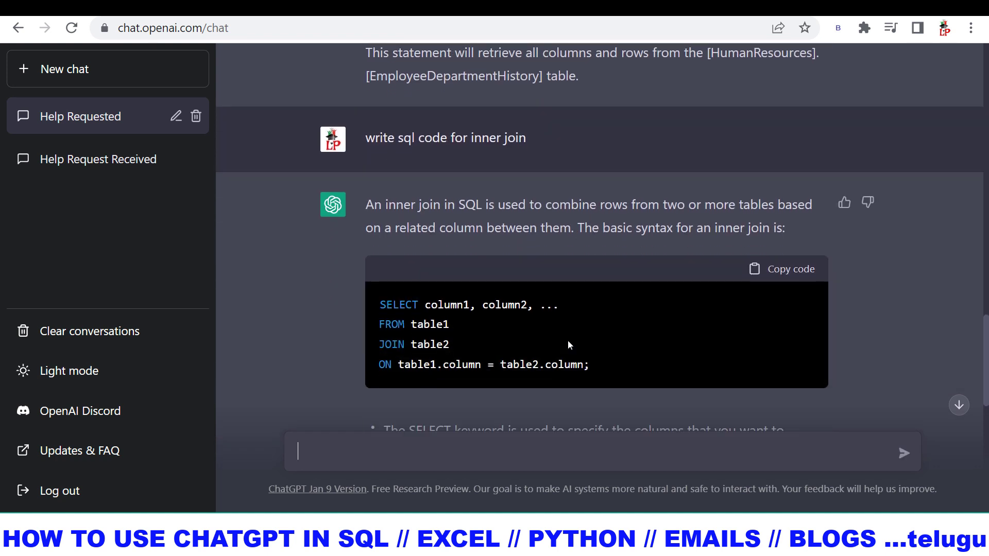
scroll(561, 323, "down", 2)
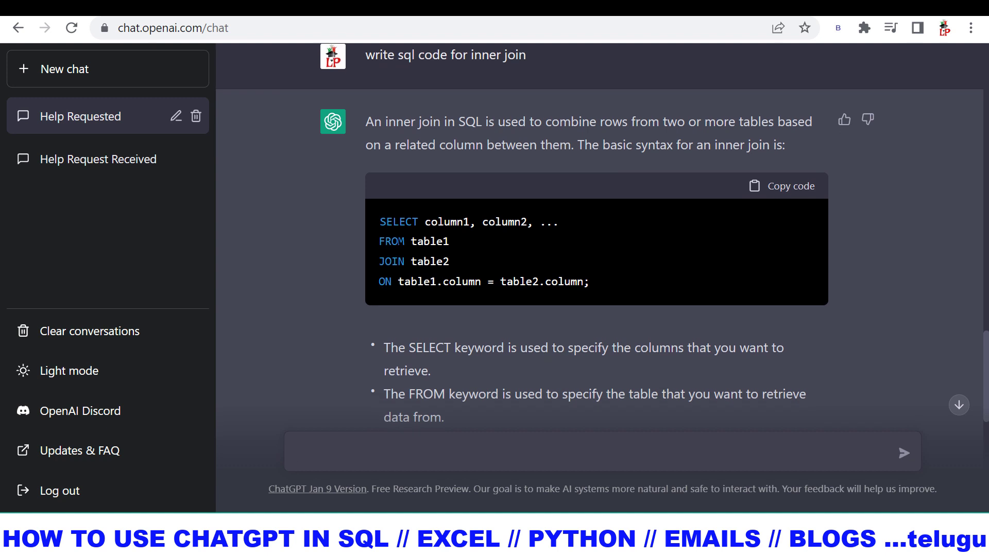
Step: Highlight the SELECT, FROM, JOIN and ON lines of the inner join syntax
left_click_drag(380, 222, 533, 230)
mouse_move(406, 241)
left_mouse_down()
mouse_move(579, 296)
mouse_move(583, 284)
left_mouse_up()
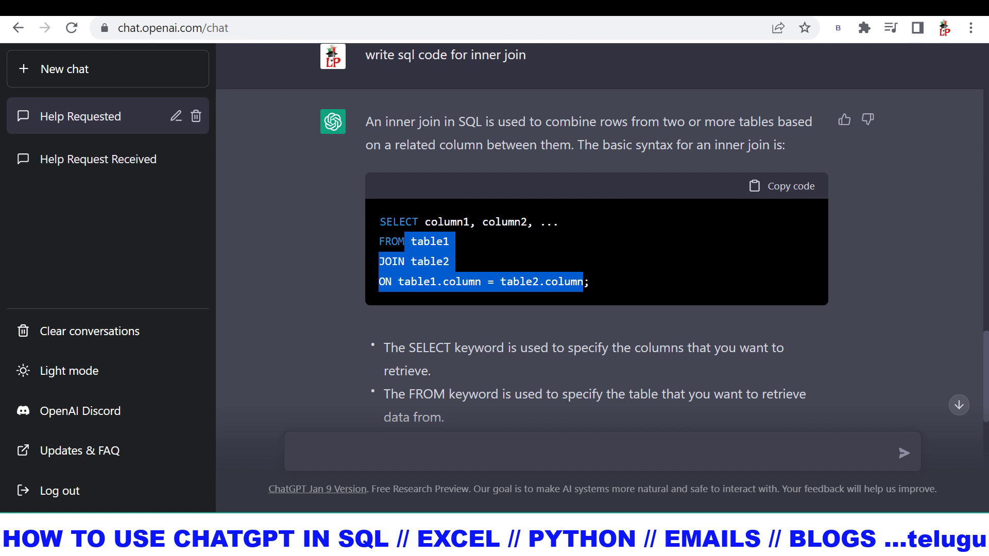
left_click_drag(411, 222, 546, 222)
mouse_move(398, 241)
left_mouse_down()
mouse_move(446, 241)
mouse_move(497, 261)
left_mouse_up()
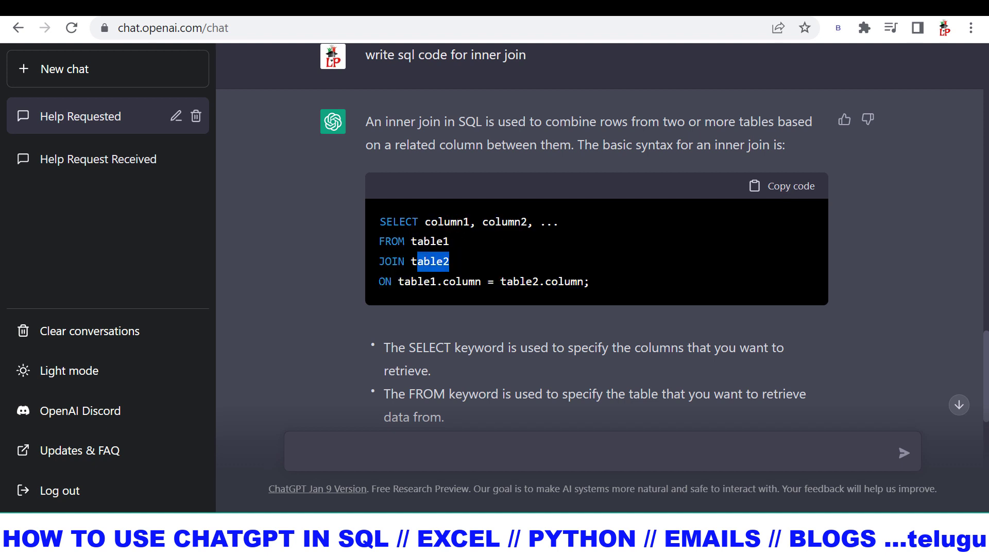
left_click_drag(379, 281, 583, 281)
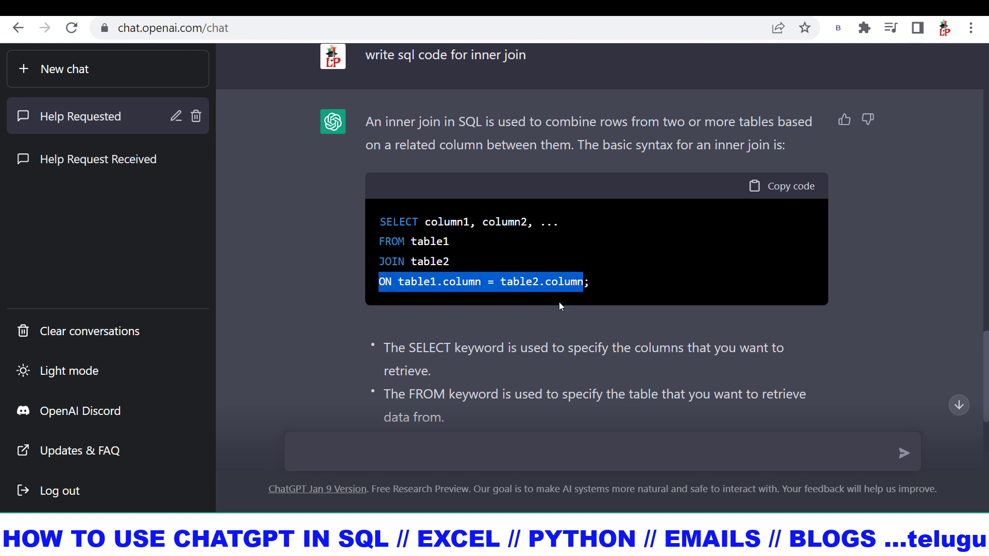
Step: Select the employees–departments example query joined on department_id
scroll(482, 298, "down", 3)
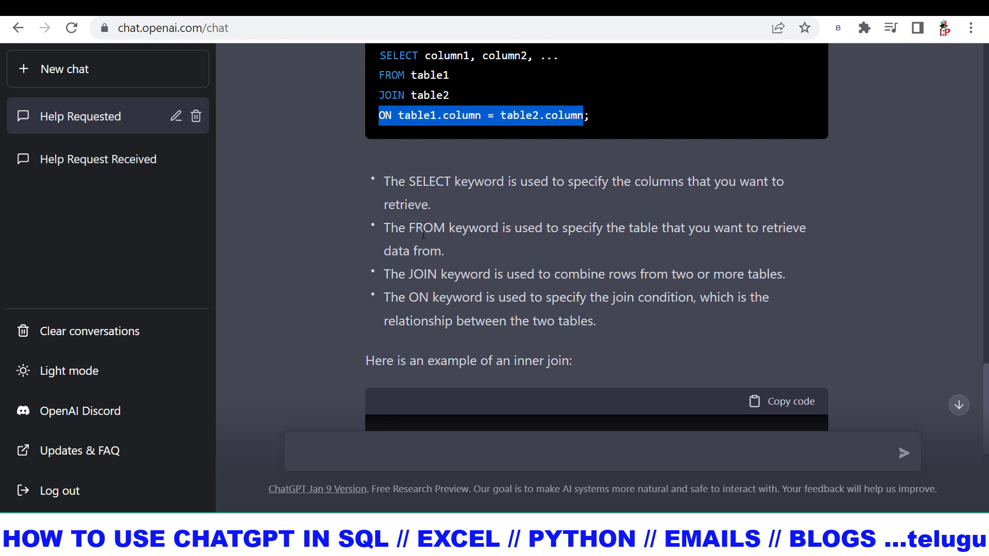
scroll(423, 235, "down", 1)
scroll(423, 235, "down", 1)
scroll(423, 235, "down", 1)
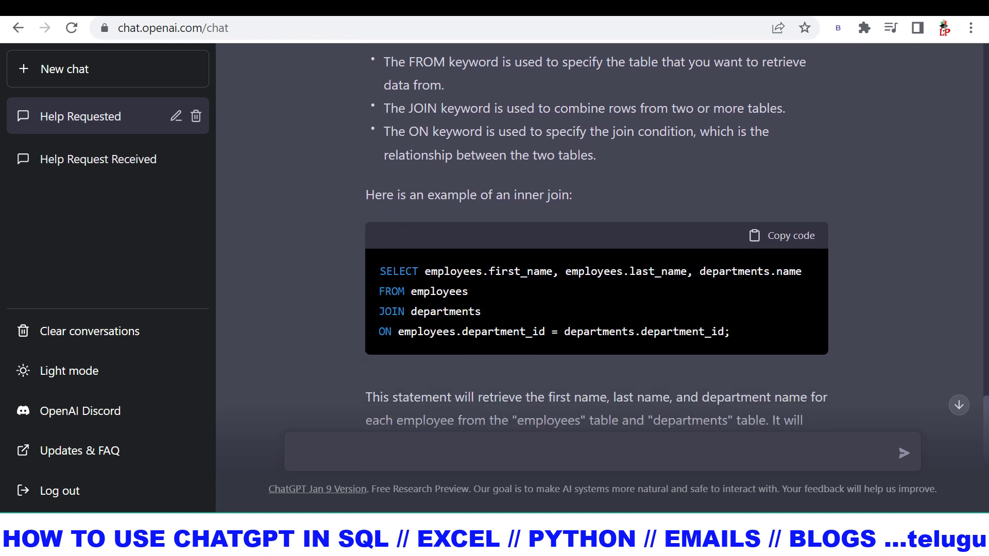
left_click_drag(400, 271, 724, 332)
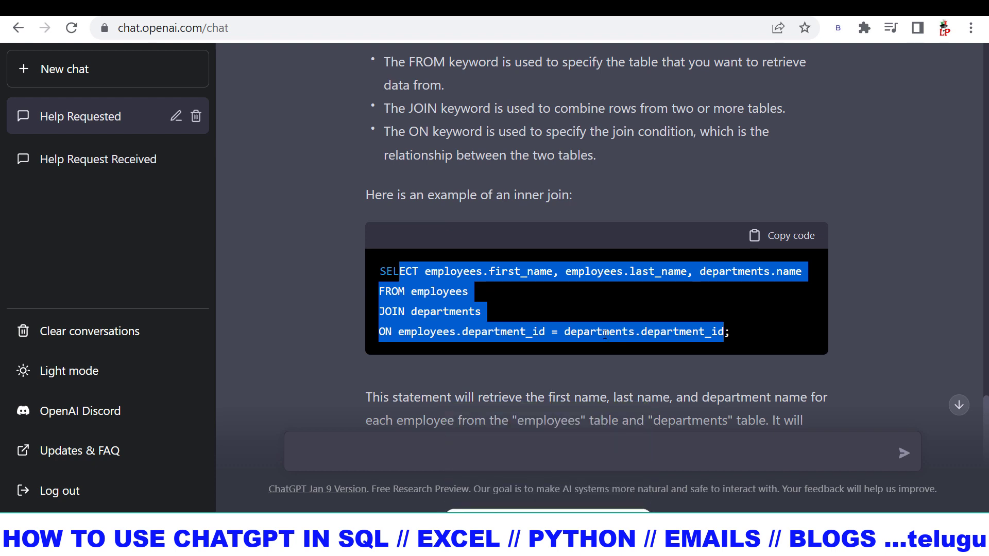
left_click(505, 457)
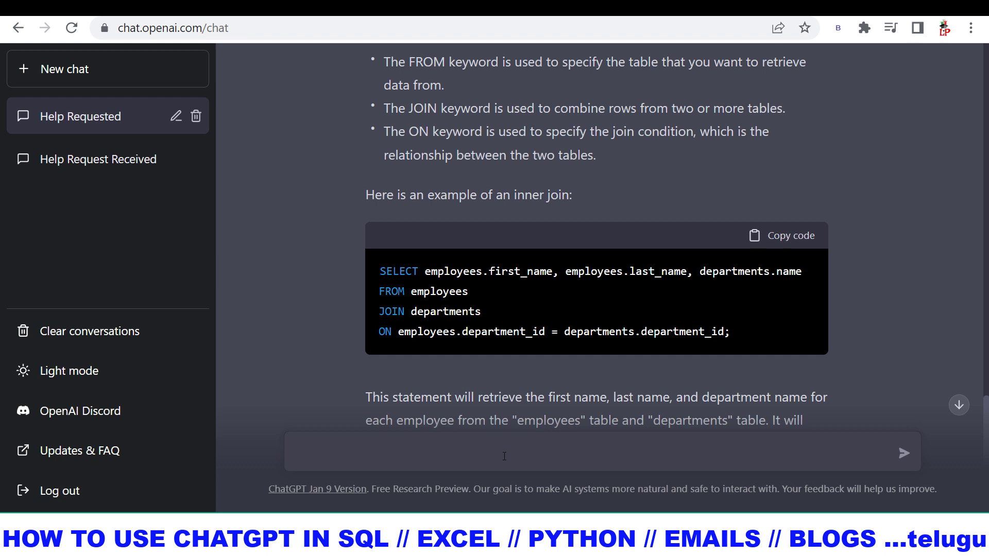
Step: Ask ChatGPT to 'write welcome email for new employee' and scroll through the draft
type("write welcome email for new employee")
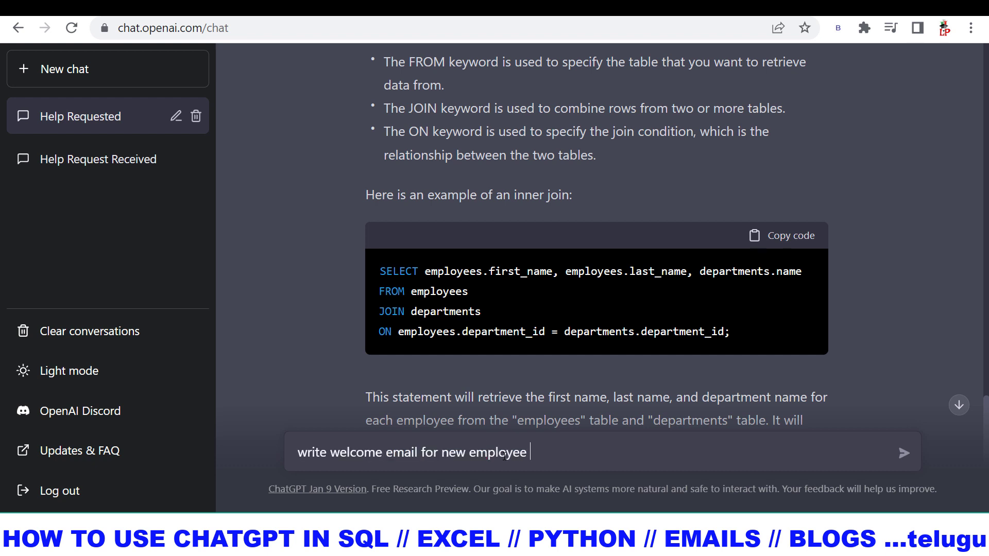
key("Return")
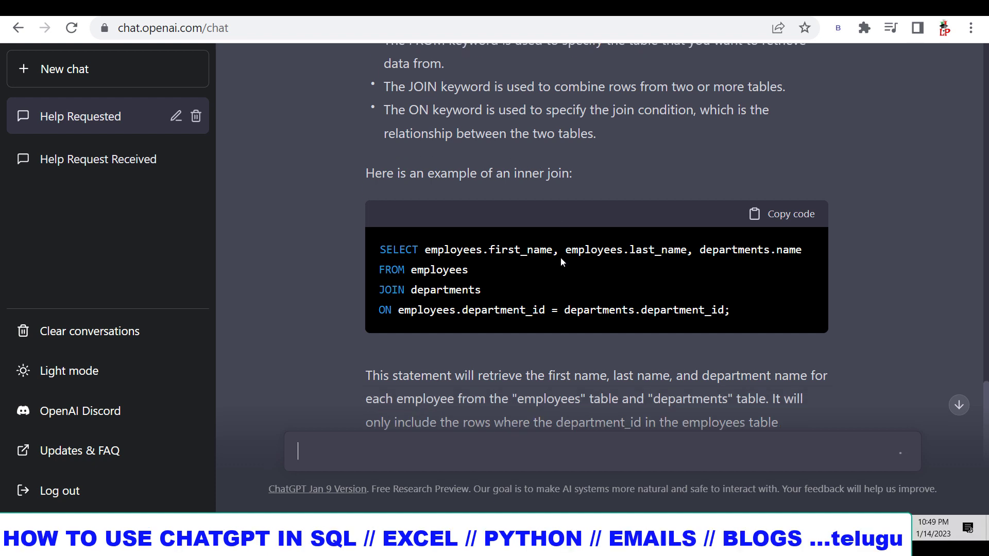
scroll(559, 268, "down", 5)
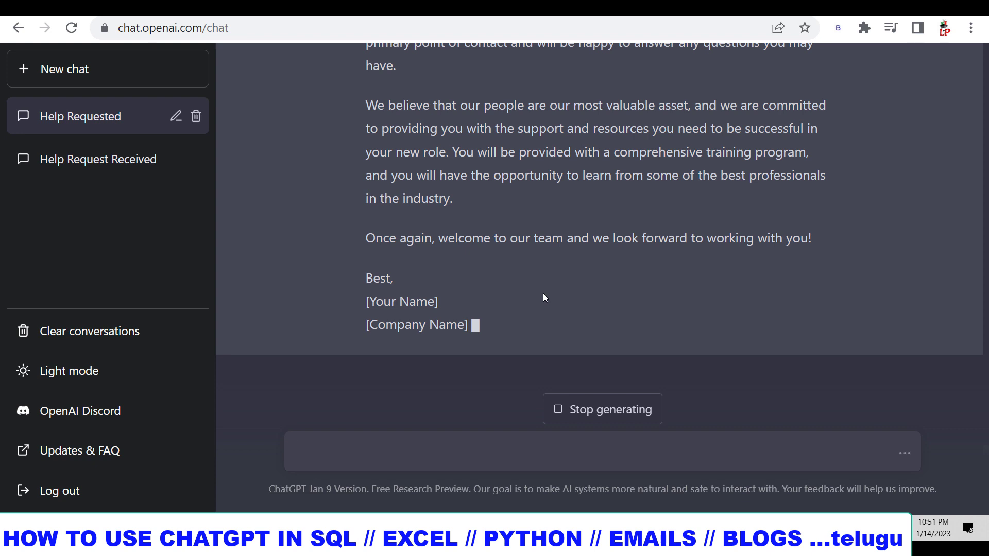
Step: Request 'write a blog on excel', review the reply, then select the SELECT TOP 50 query in SSMS
type("write")
type(" a blo")
type("g on excel")
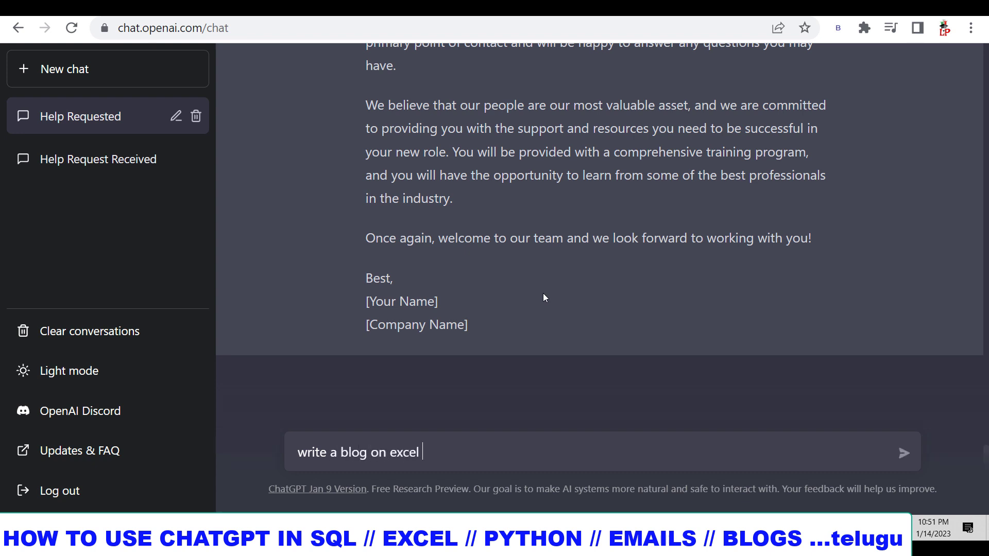
key("Return")
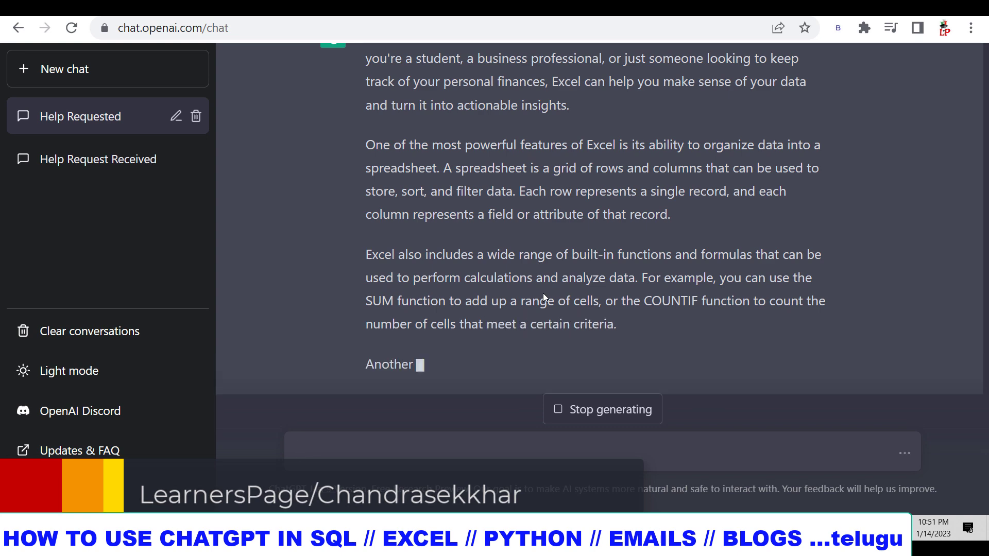
scroll(545, 306, "up", 2)
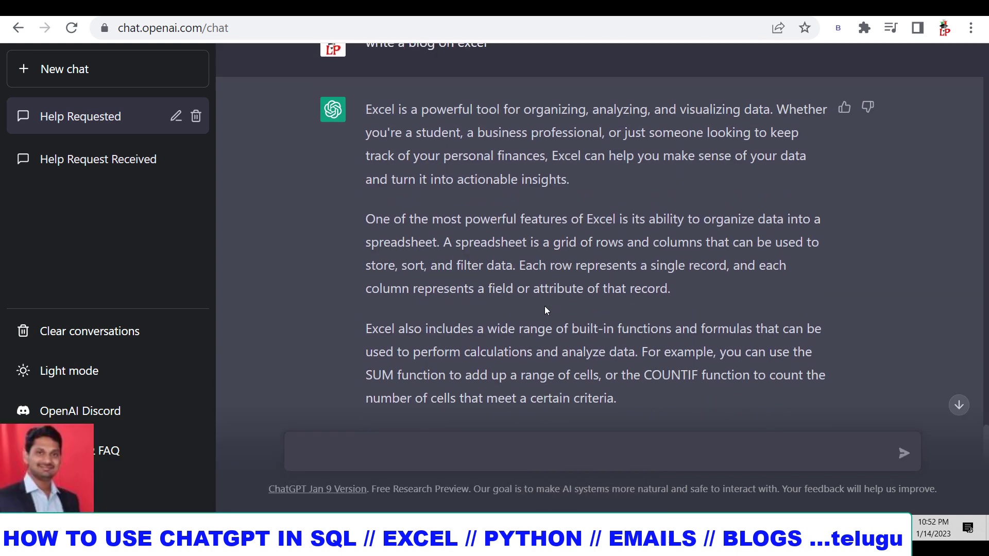
scroll(545, 306, "down", 2)
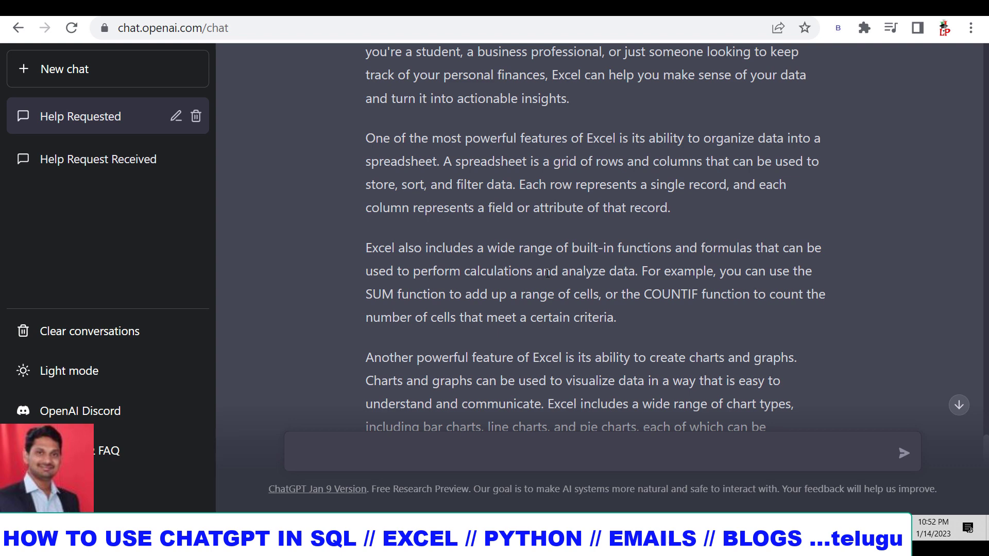
scroll(551, 308, "down", 2)
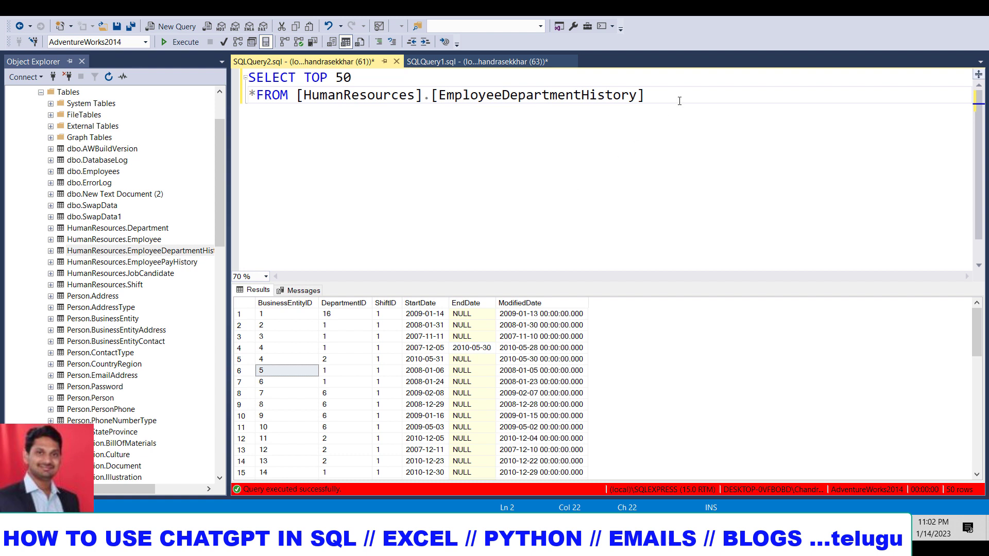
left_click_drag(679, 101, 249, 78)
key("ctrl+c")
type("Conver")
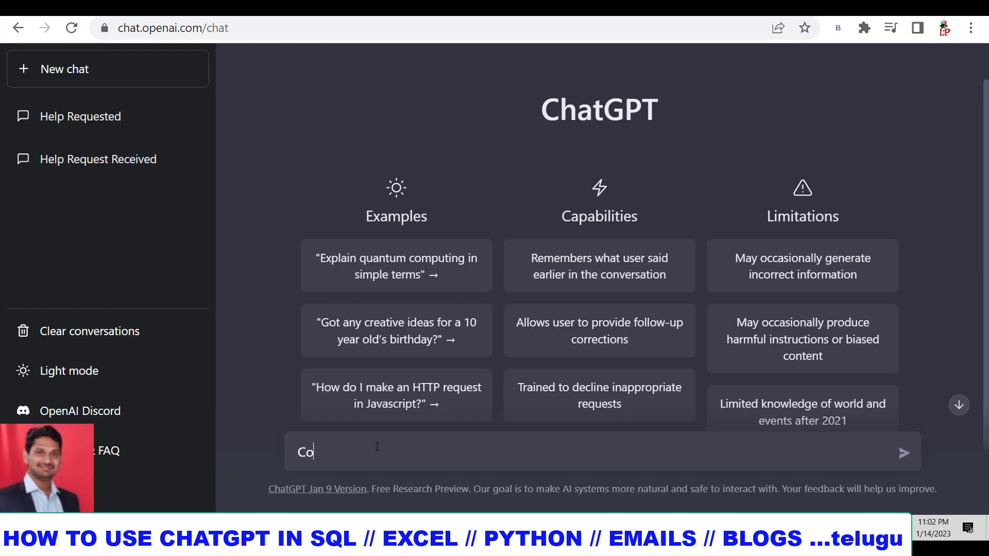
Step: Ask ChatGPT to 'Convert this SQL code to python' with the SELECT TOP 50 query pasted
type("t this SQL code to pyhton")
key("ctrl+v")
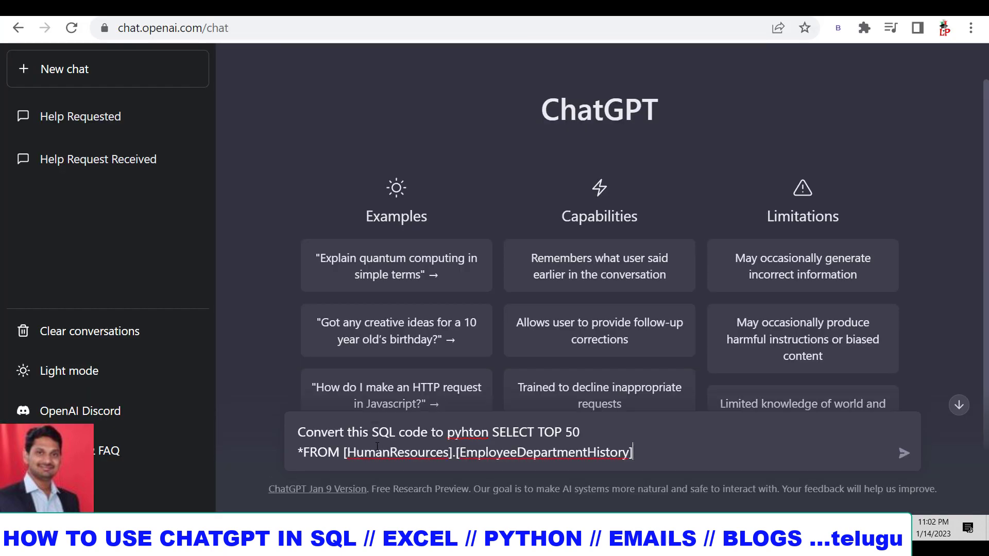
key("Return")
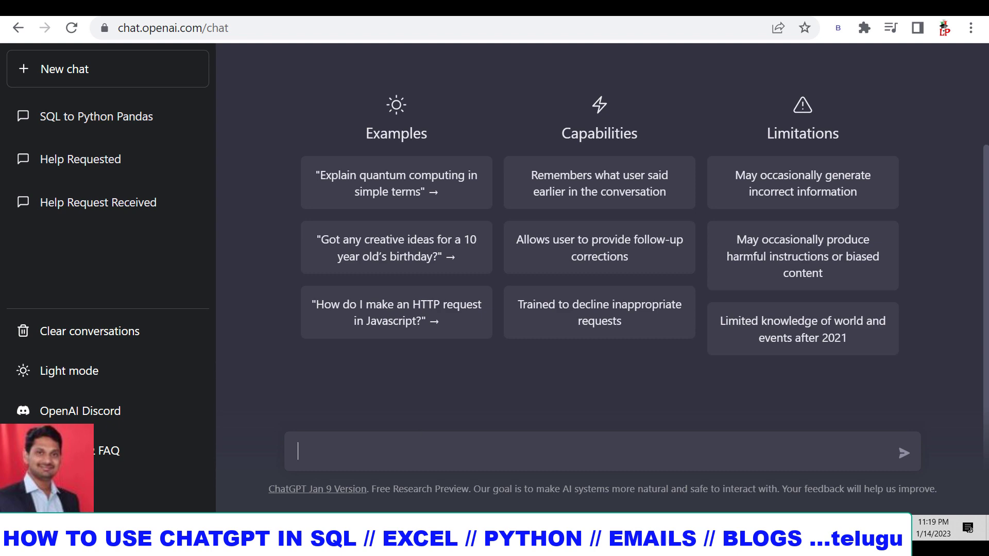
Step: Copy the Excel employee range A1:H11, Employee Name through Salary, and return to ChatGPT
key("alt+Tab")
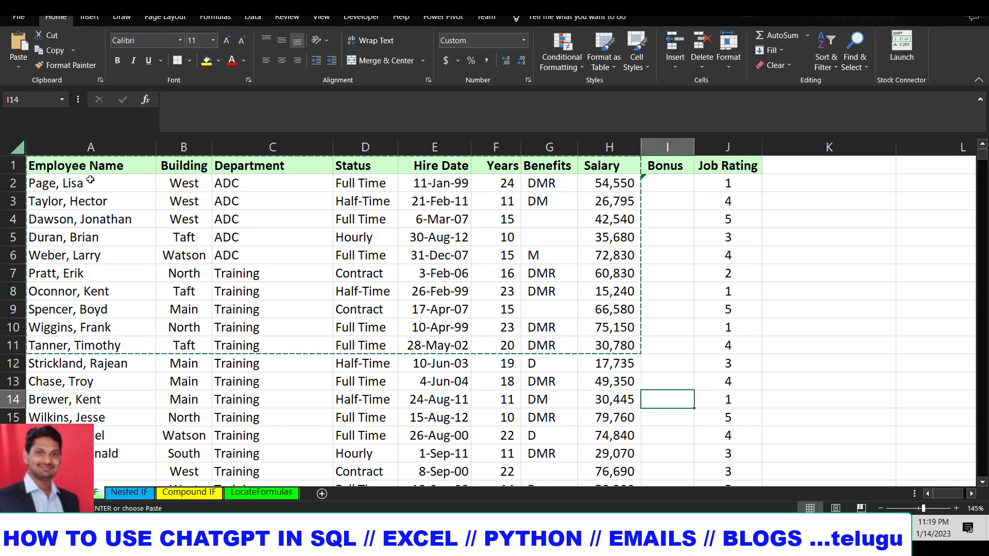
left_click_drag(90, 166, 609, 345)
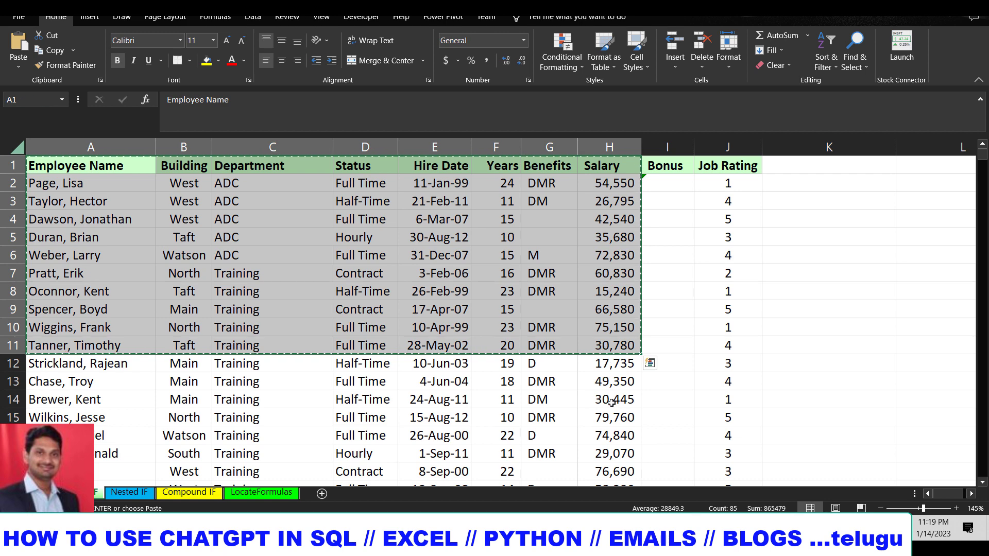
key("alt+Tab")
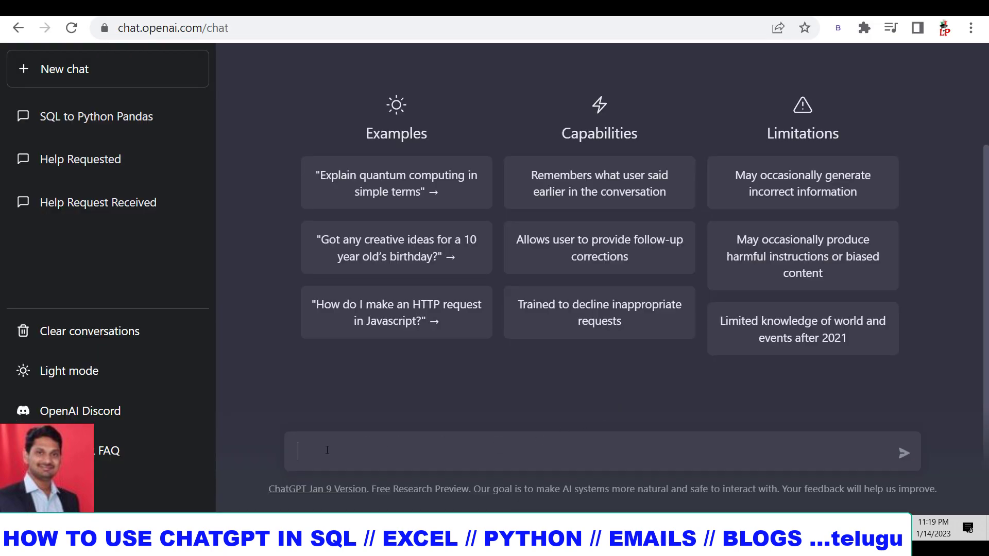
Step: Send 'Please analyse' with the pasted employee rows and read ChatGPT's salary and benefits summary
type("Please")
type(" analys")
key("BackSpace")
key("BackSpace")
key("ctrl+v")
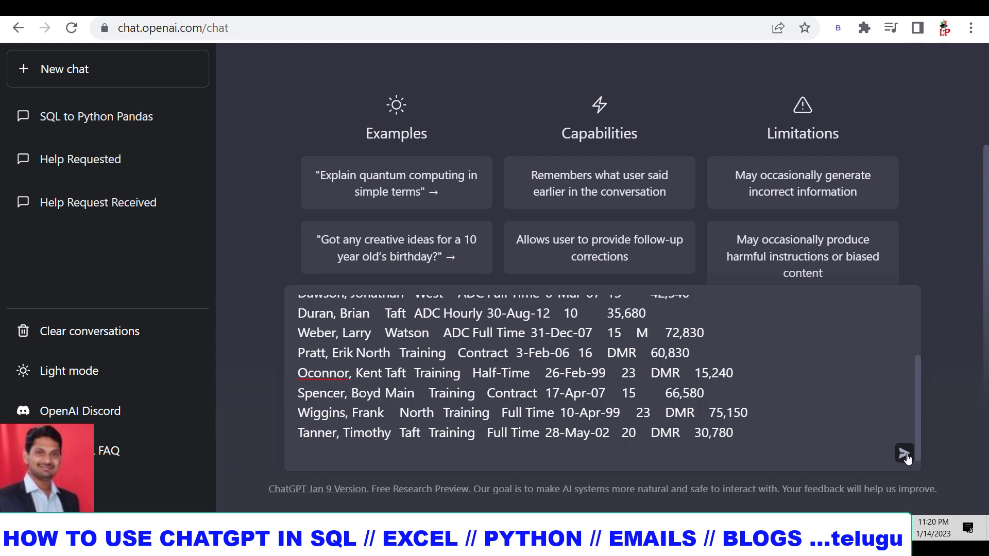
key("Return")
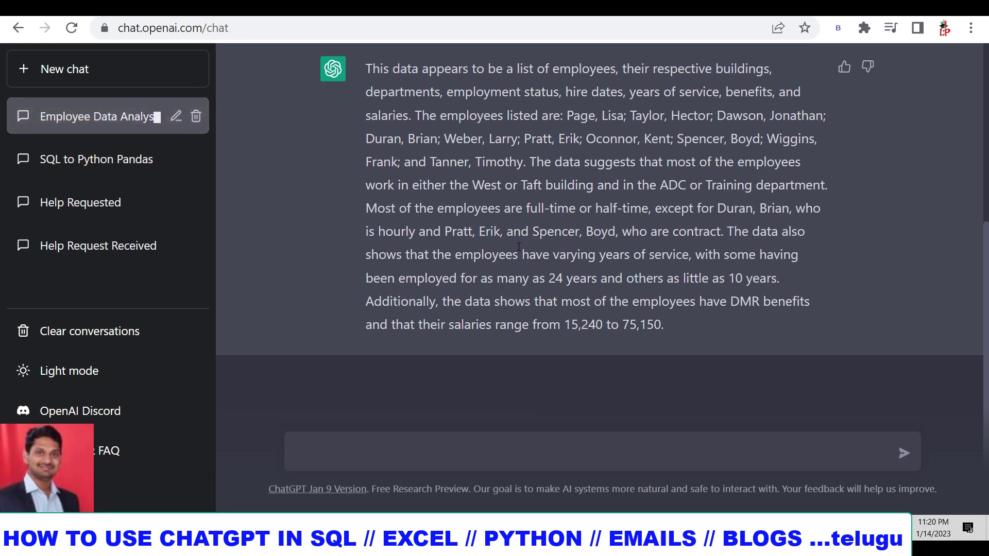
scroll(504, 223, "up", 3)
scroll(599, 270, "down", 2)
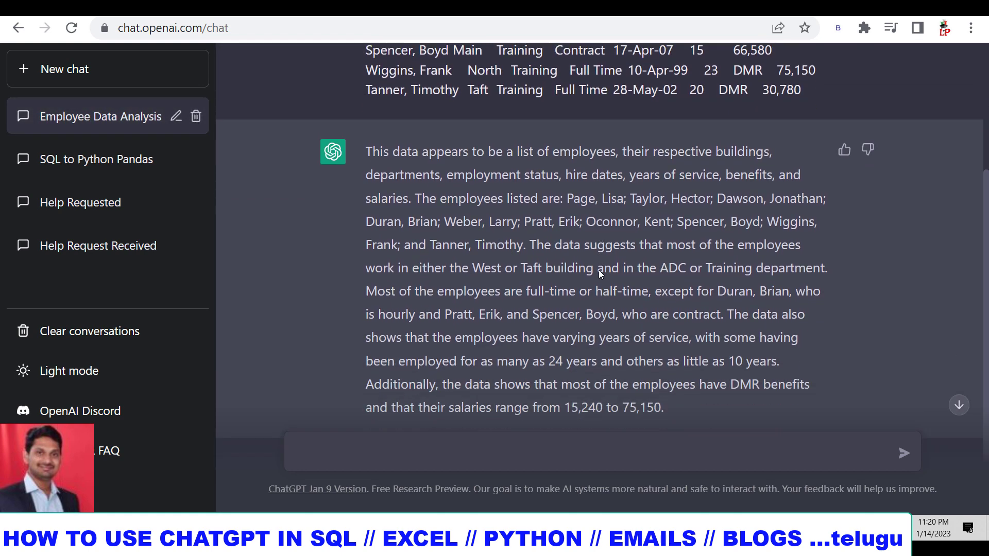
scroll(600, 271, "down", 1)
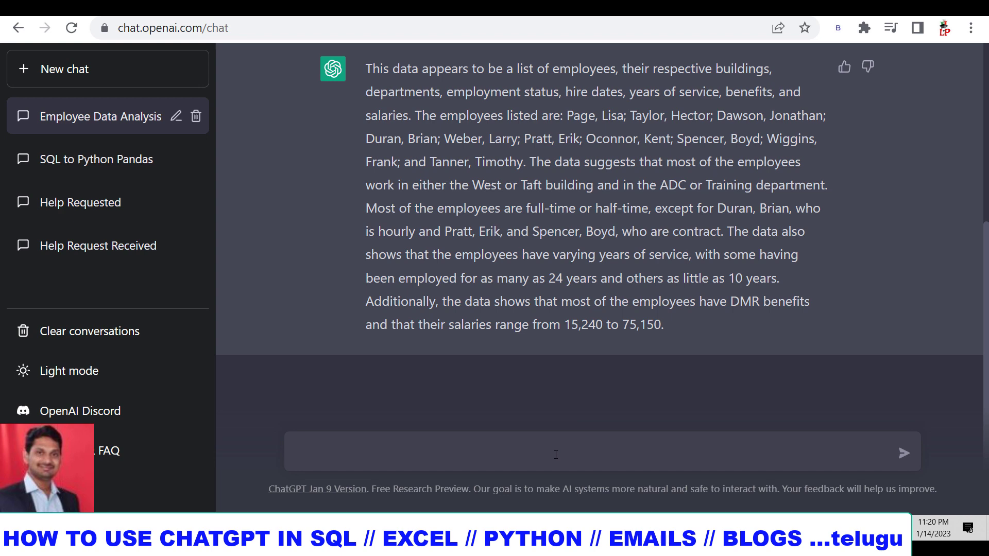
Step: Ask ChatGPT to 'give me this data in table form' to get a bordered employee table
type("give me this data in table")
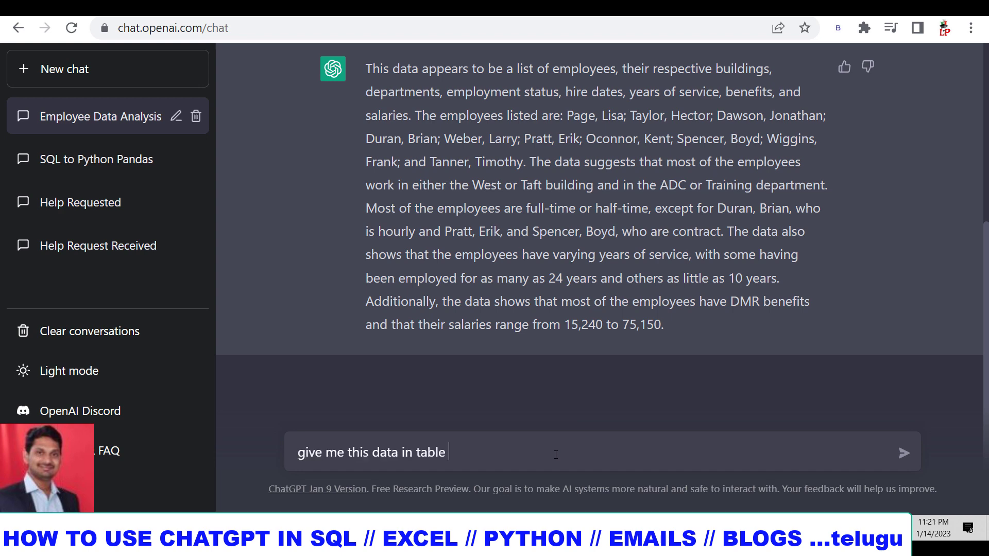
type(" form")
key("Return")
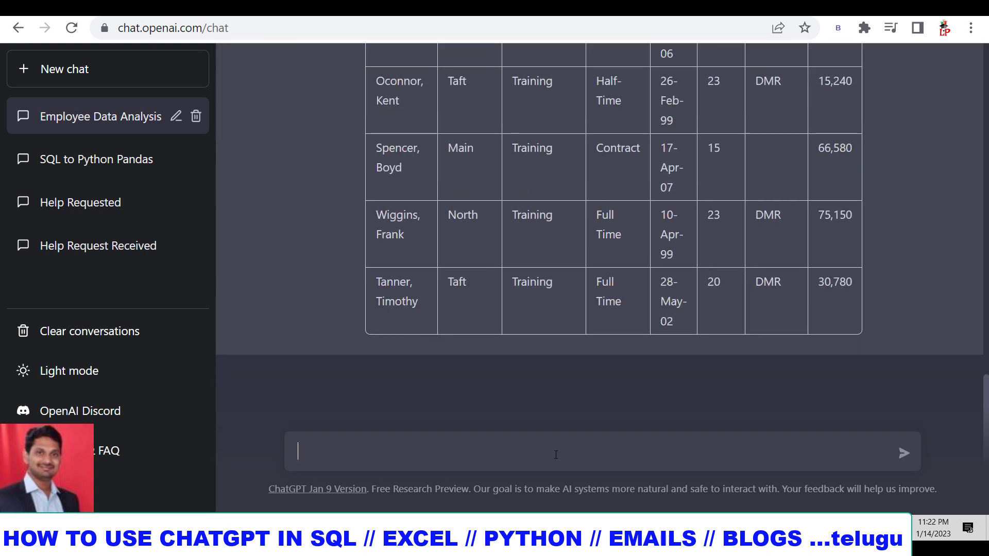
left_click(556, 454)
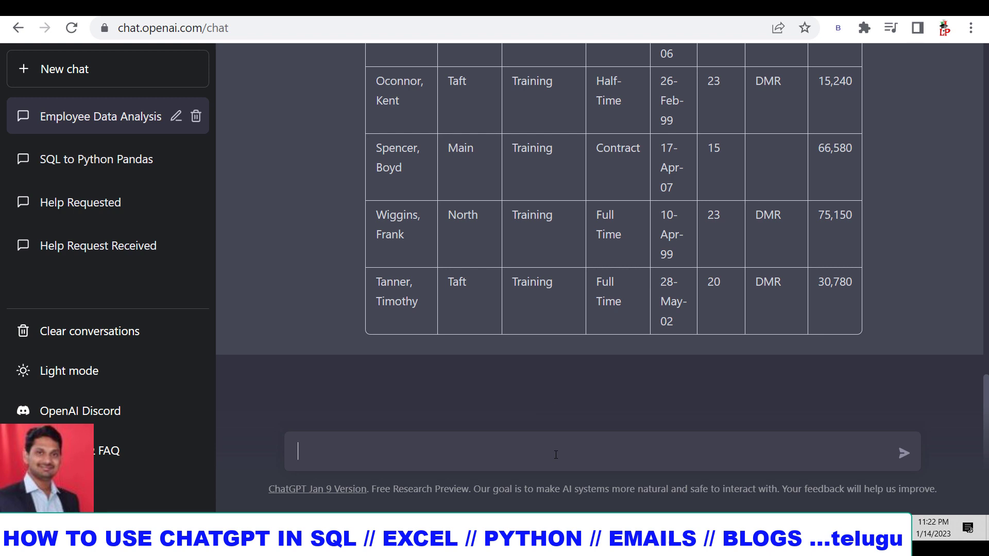